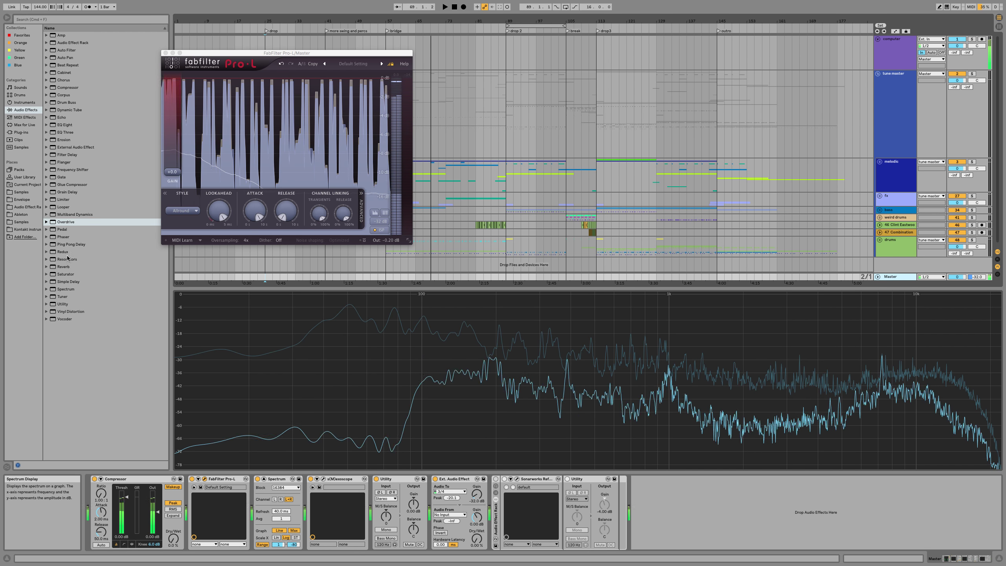
Step: Browse the Ableton folder and inspect the contents of frequency Project and its frequency31.als set, folding both again
left_click(21, 214)
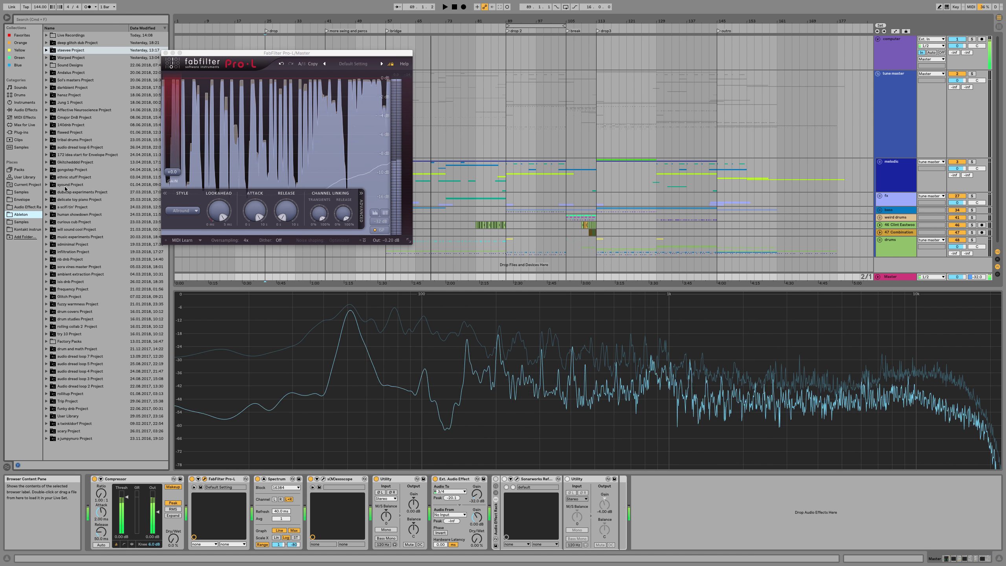
left_click(47, 289)
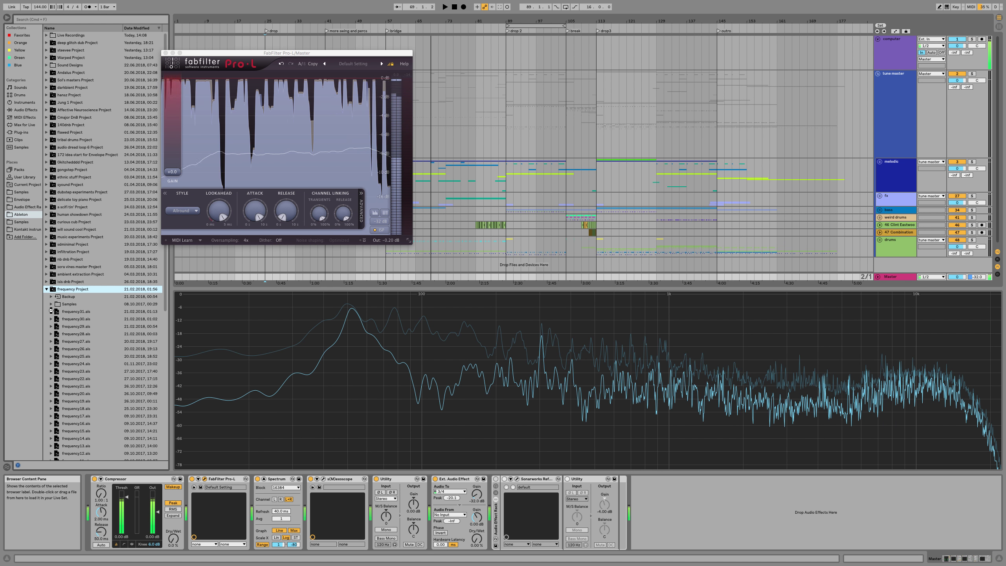
left_click(51, 311)
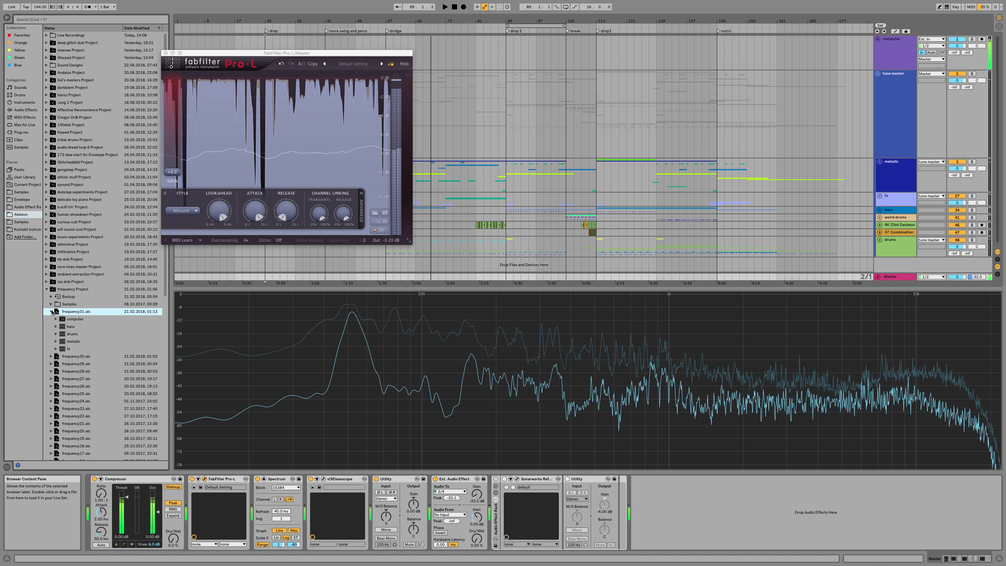
left_click(51, 311)
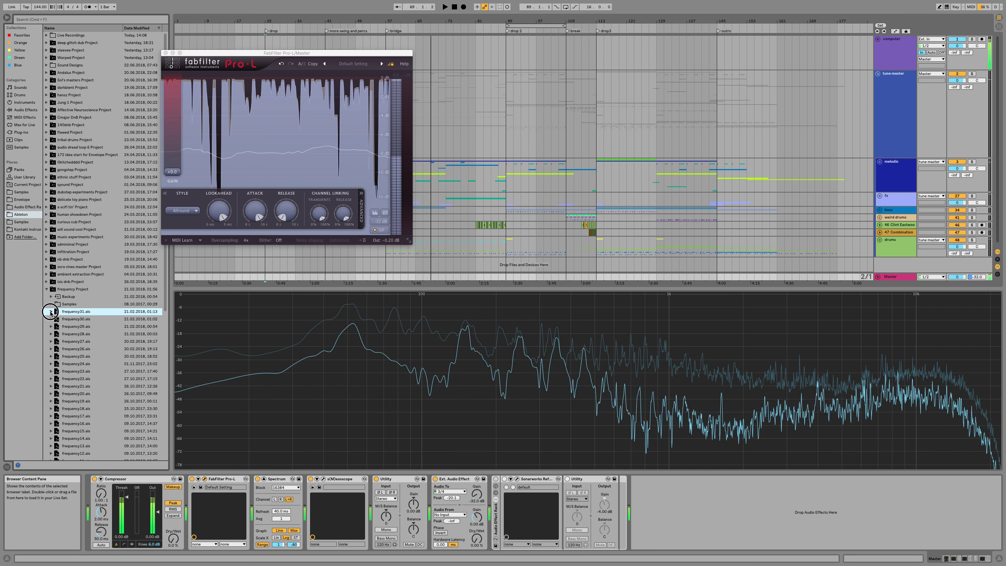
left_click(47, 289)
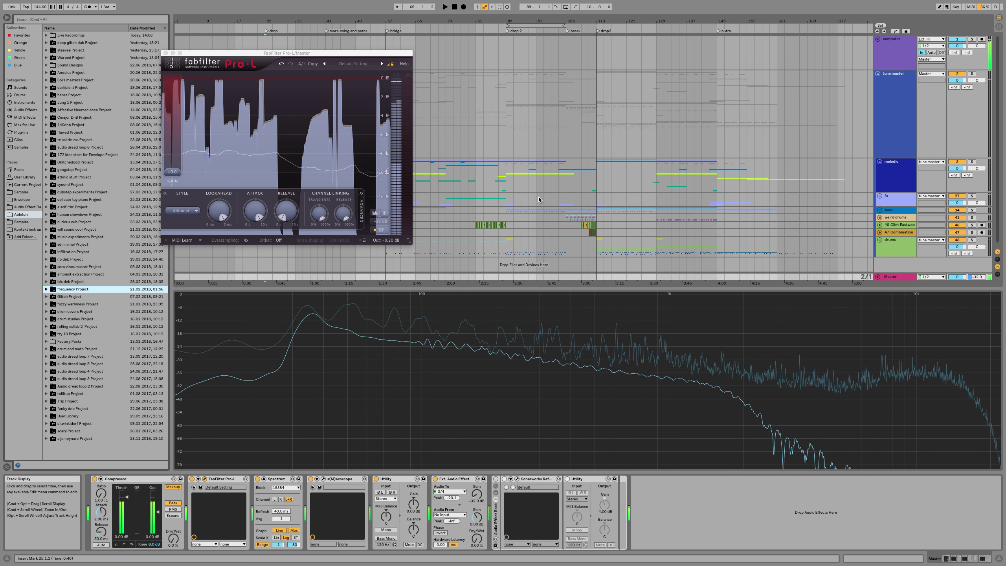
Step: Switch to the Finder desktop, close the Sublimation.wav preview, return to Ableton Live and start playing the arrangement
key("ctrl+Left")
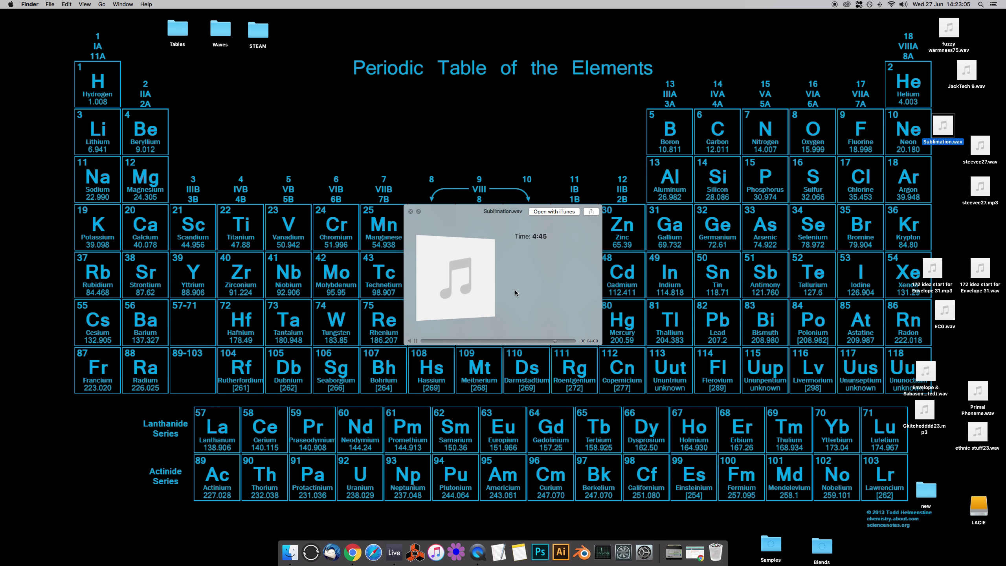
key("space")
key("ctrl+Right")
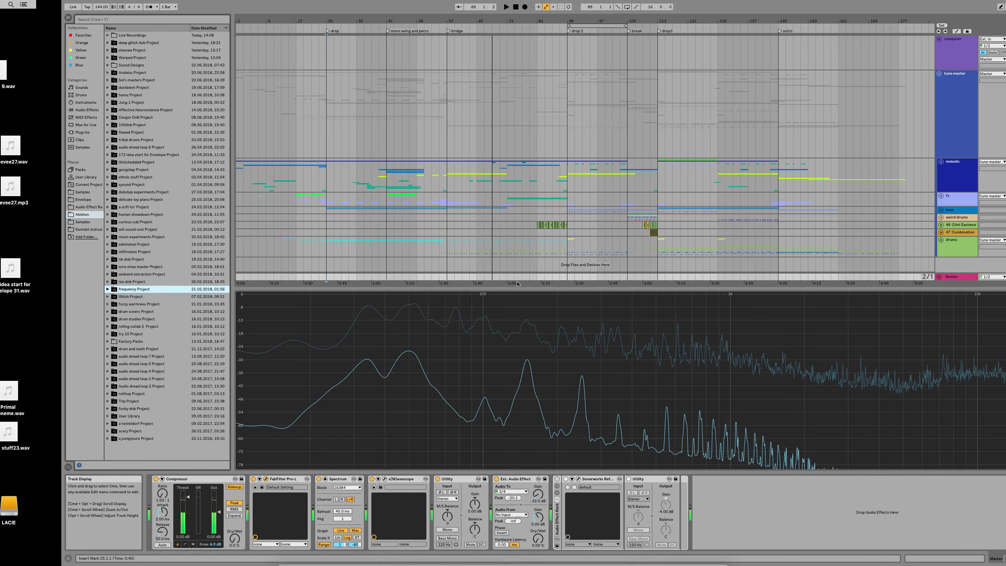
key("space")
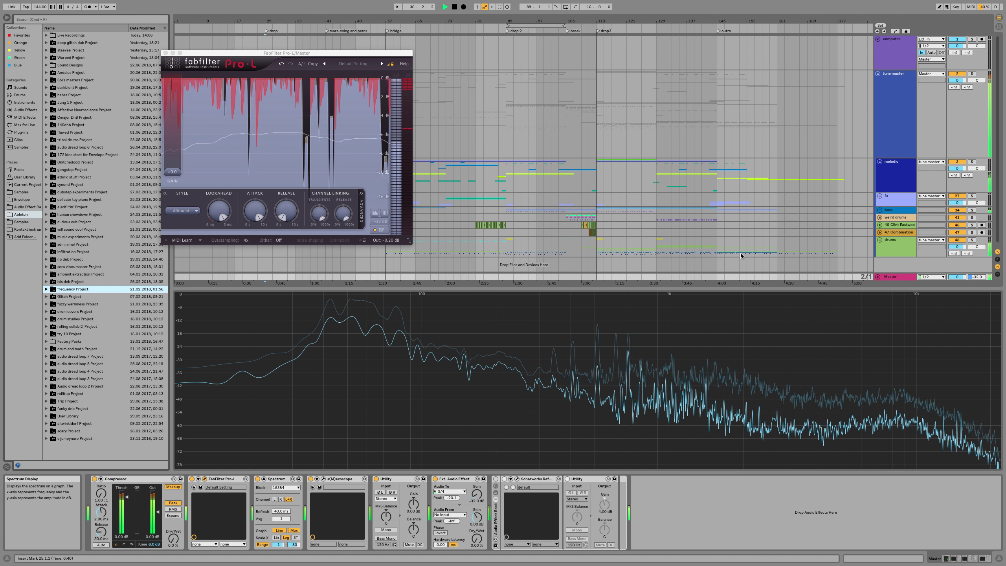
Step: Add a Limiter after the EQ Eight in the L chain of the tune master multiband rack, with its ceiling at -4 dB
left_click(895, 115)
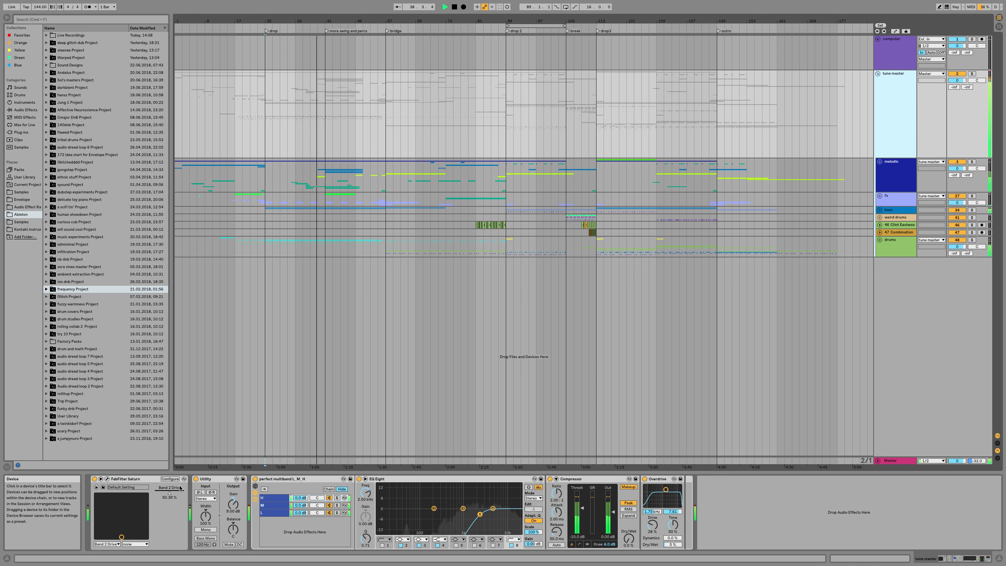
left_click(273, 512)
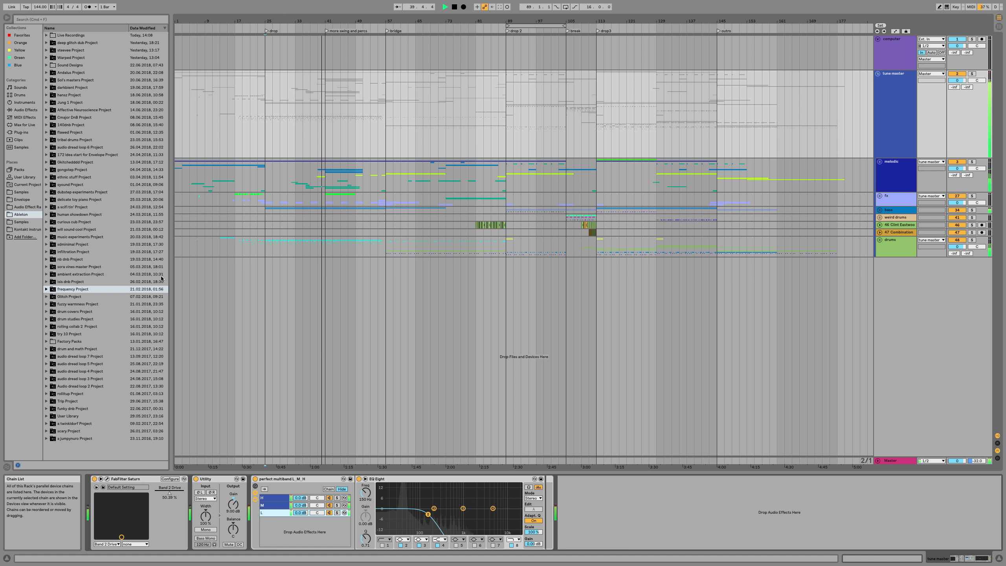
left_click(25, 110)
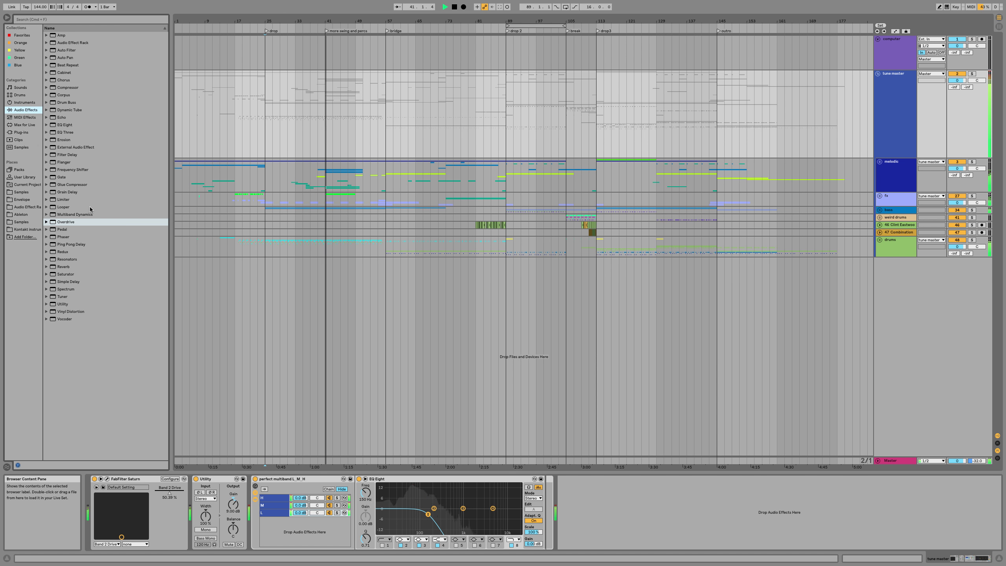
left_click(62, 200)
left_click_drag(62, 200, 605, 504)
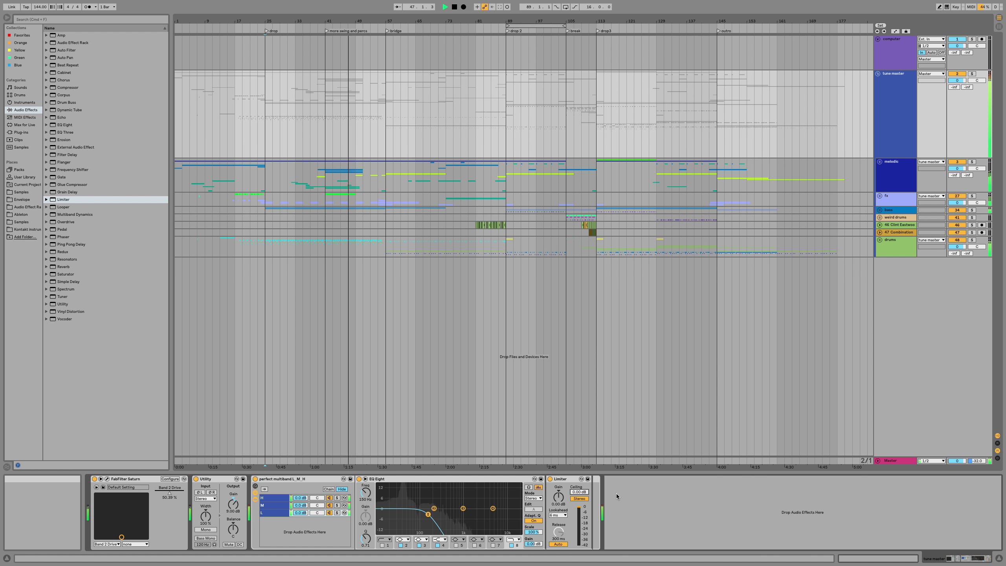
type("-4")
key("Return")
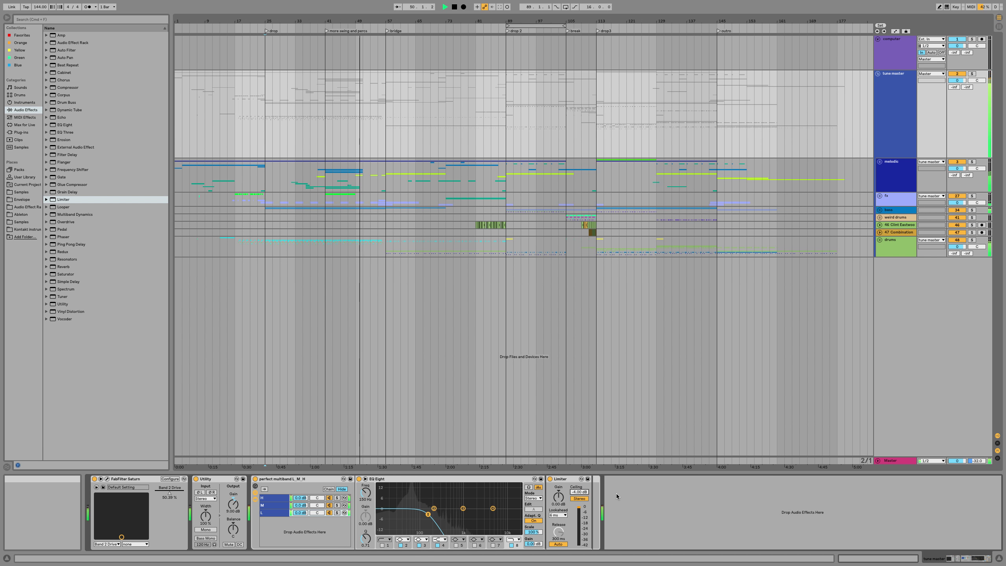
Step: Compare the Master track's Pro-L limiting and spectrum with the tune master device chain during playback
left_click(890, 460)
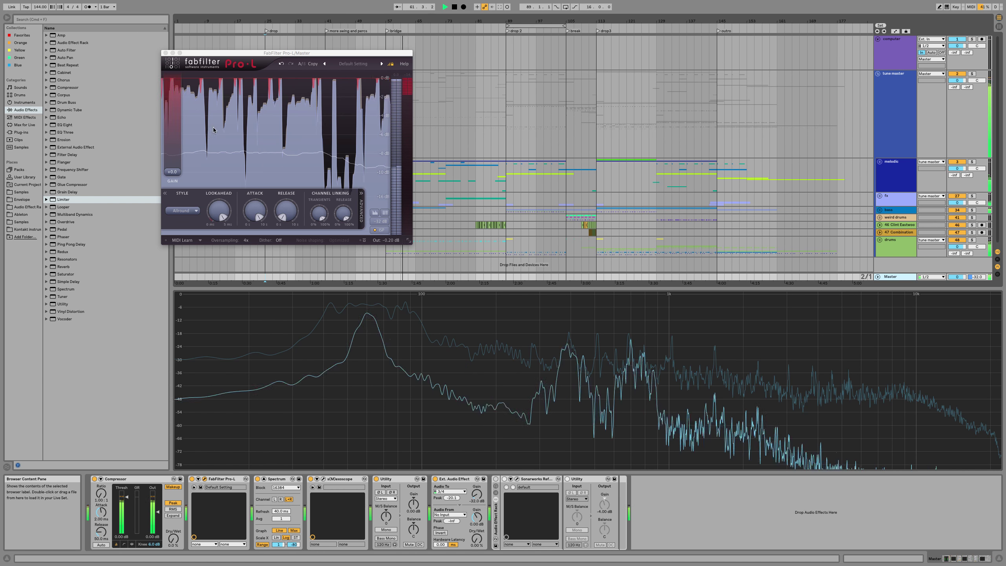
left_click(888, 105)
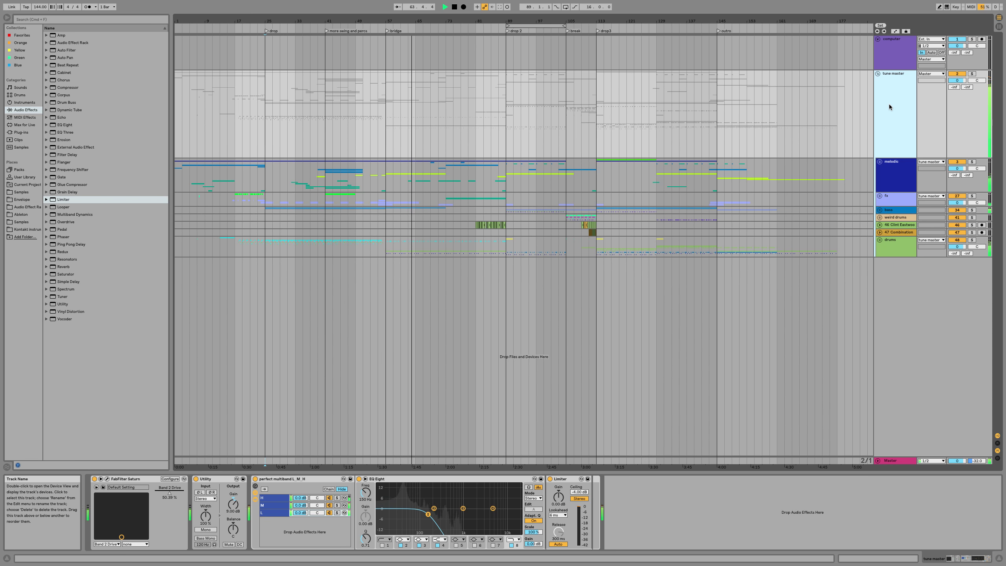
left_click(895, 460)
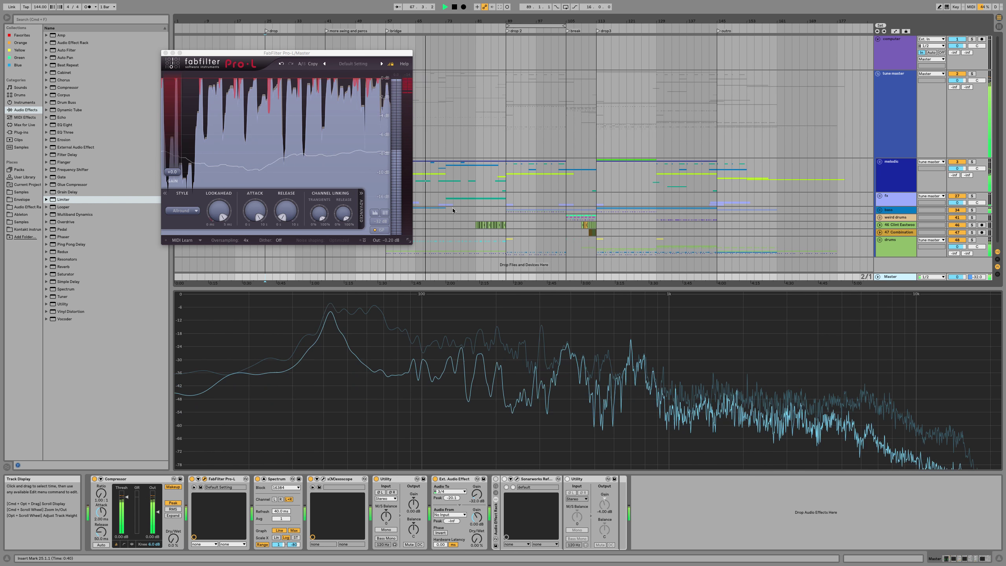
left_click(898, 115)
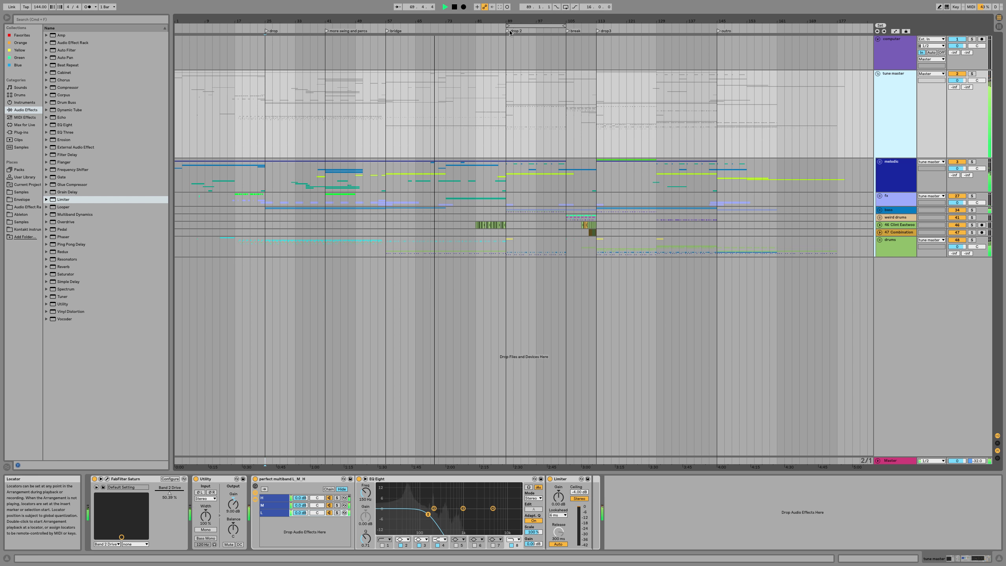
left_click(908, 460)
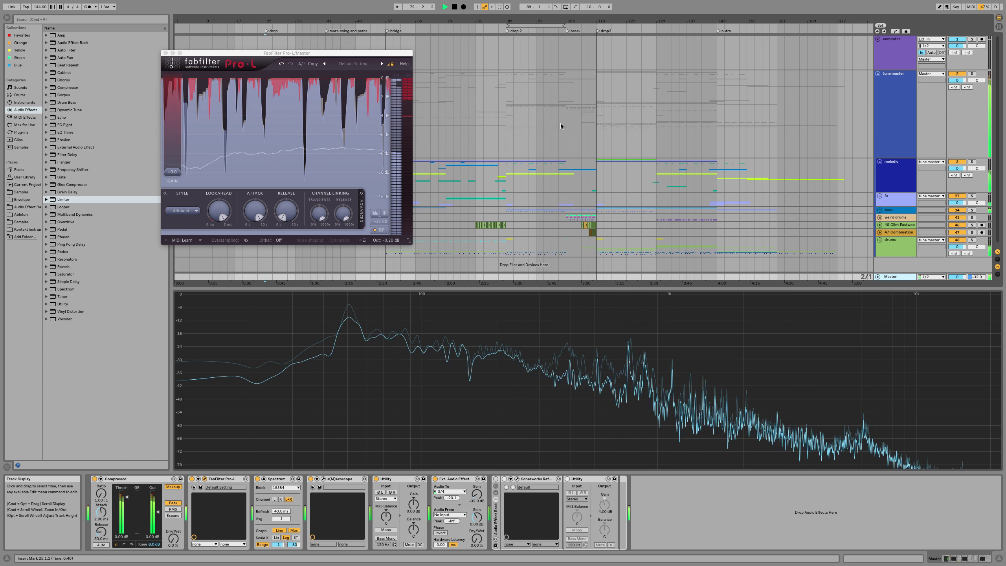
Step: Unfold the fx group, inspect the AL_FX clip and its devices before drop 2, refold the group and return to the Master devices
scroll(560, 127, "down", 1)
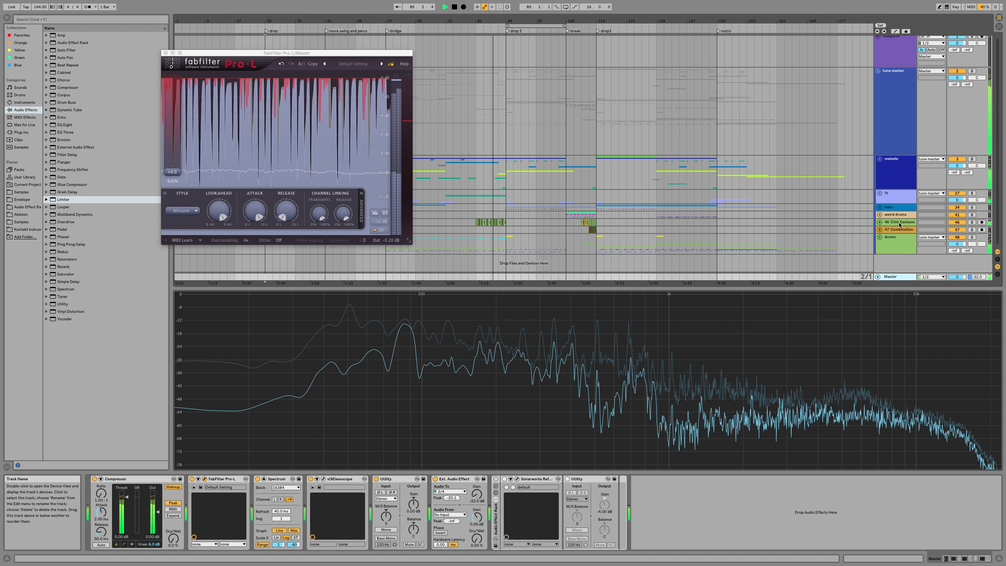
left_click(880, 194)
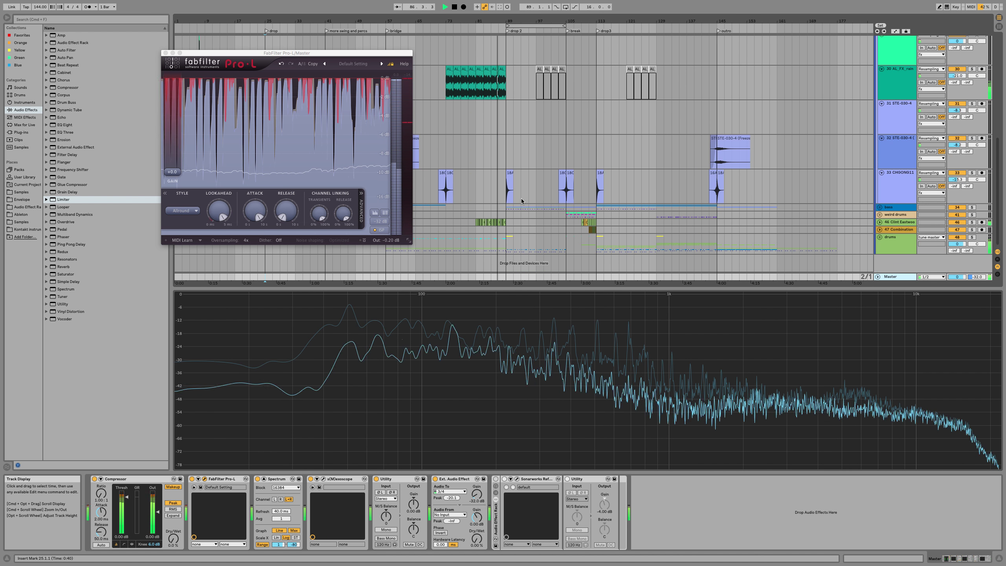
left_click(487, 82)
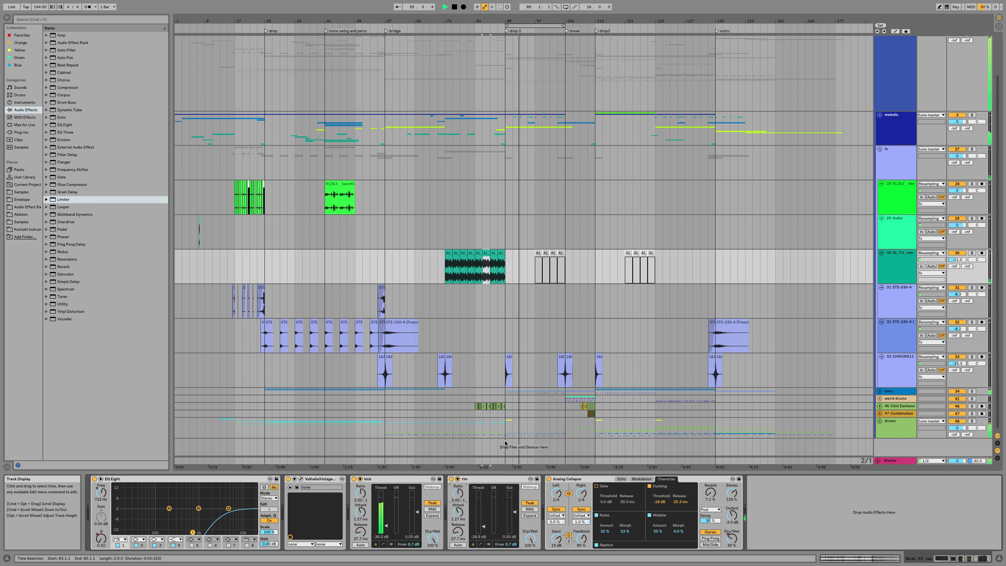
key("Left")
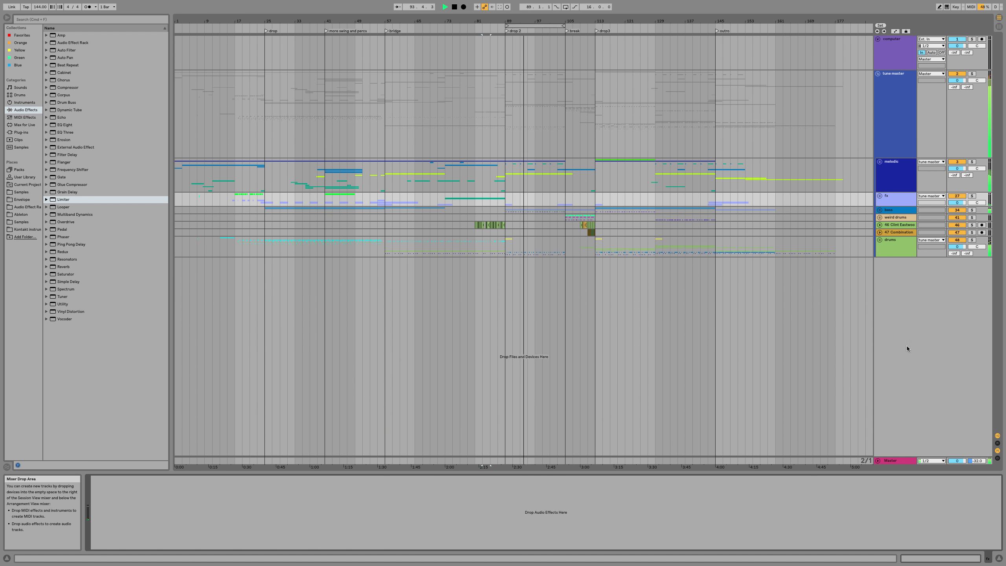
left_click(891, 461)
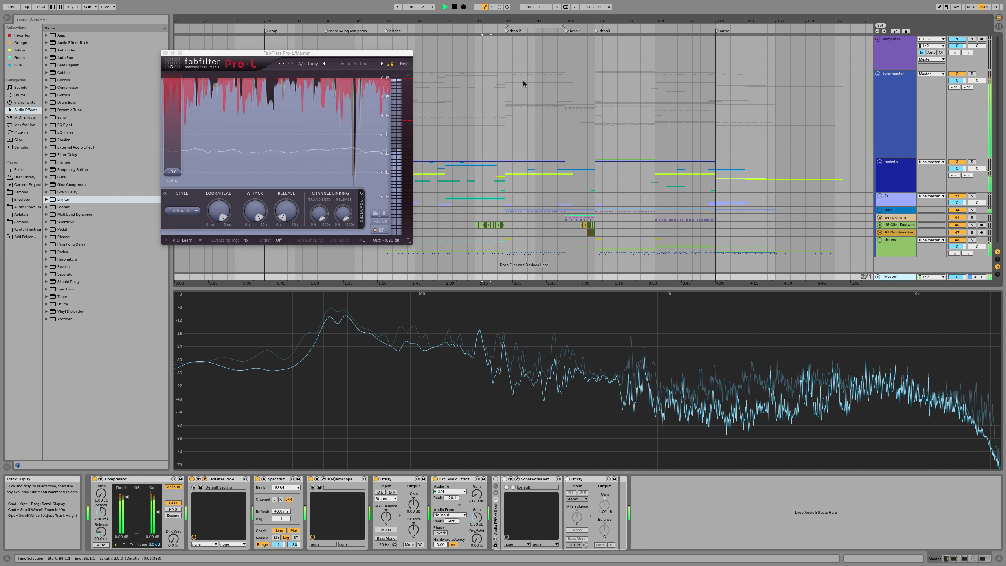
Step: Check the weird drums and drums device chains, and unfold the drums and bass groups to show their tracks
left_click(881, 225)
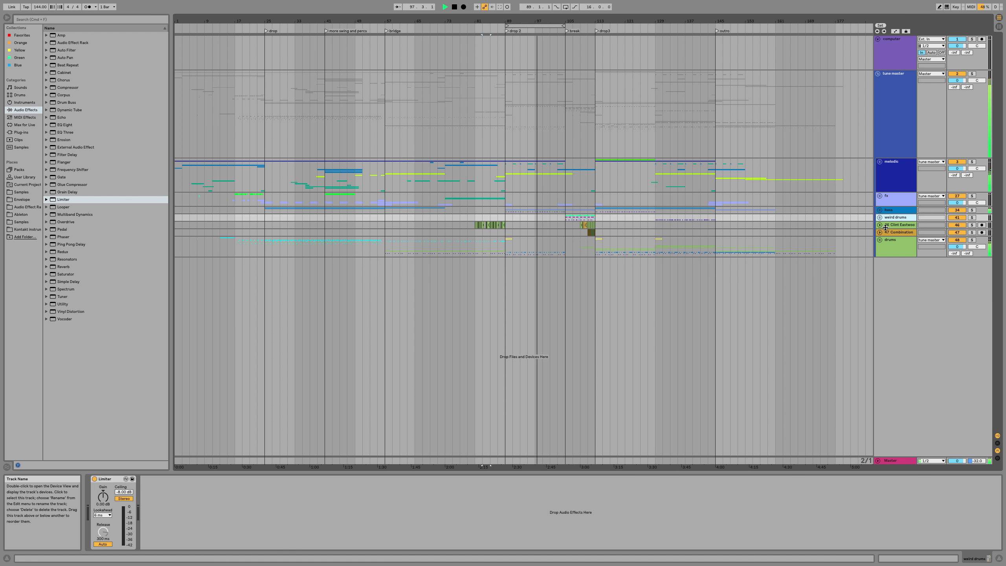
left_click(891, 240)
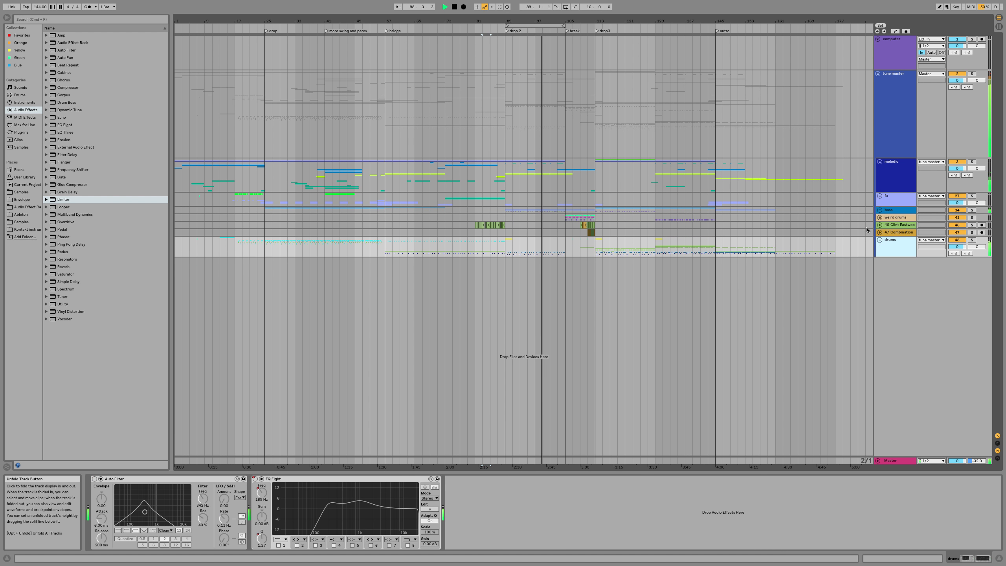
left_click(879, 240)
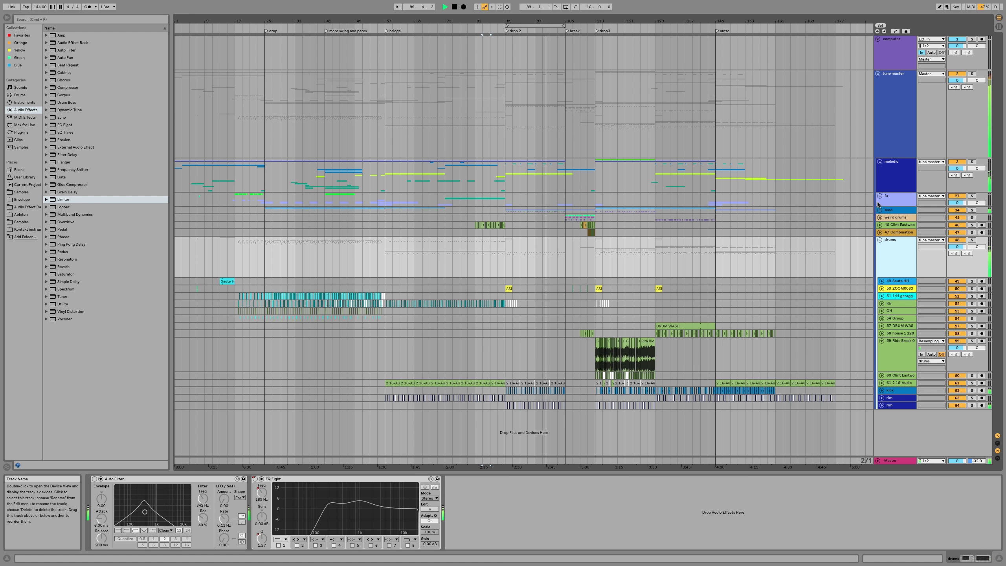
left_click(879, 210)
scroll(545, 330, "down", 5)
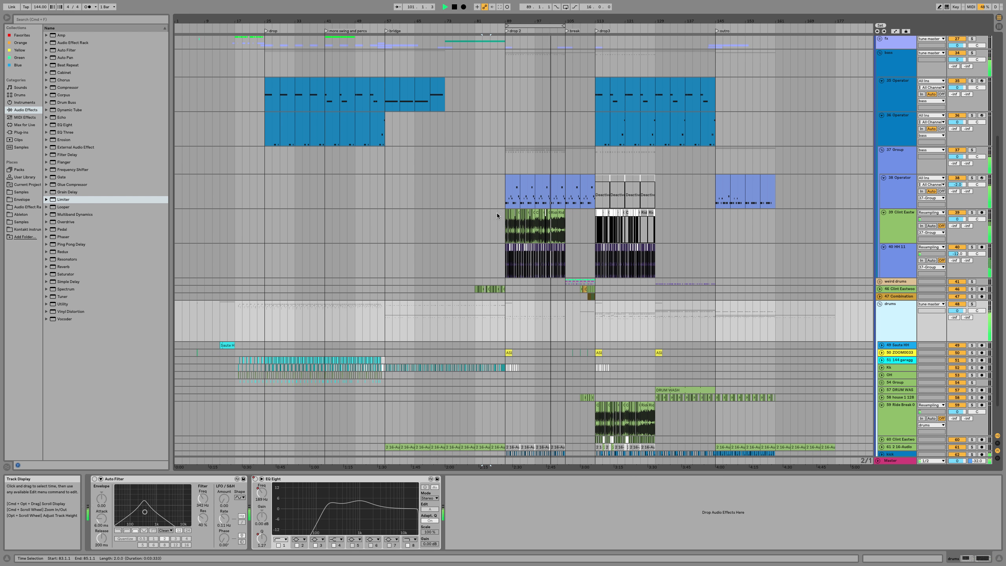
Step: Delete the deactivated clips at drop3 on the Clint Eastwood track in the bass group
left_click(505, 224)
scroll(540, 241, "up", 8)
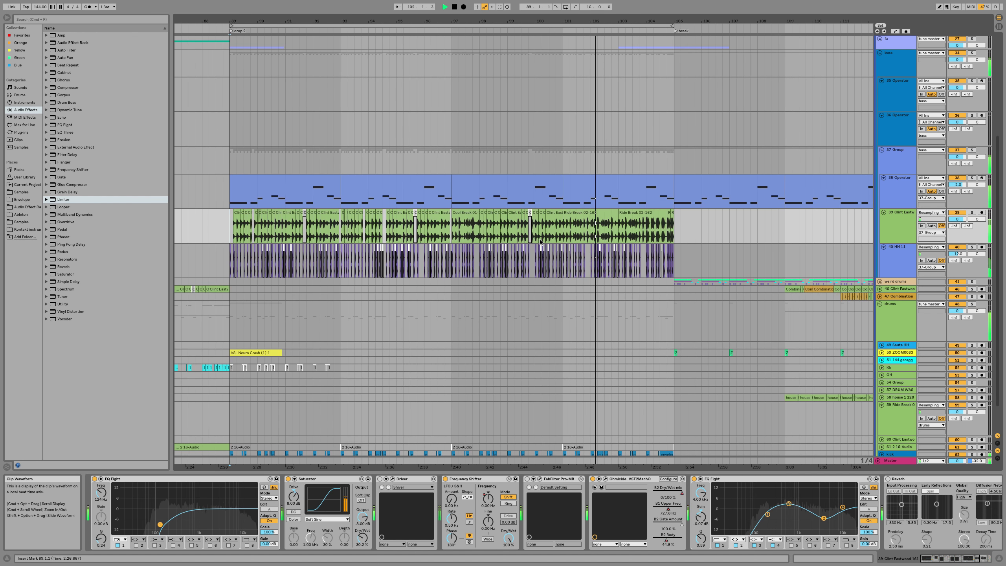
scroll(540, 241, "down", 6)
scroll(717, 221, "right", 5)
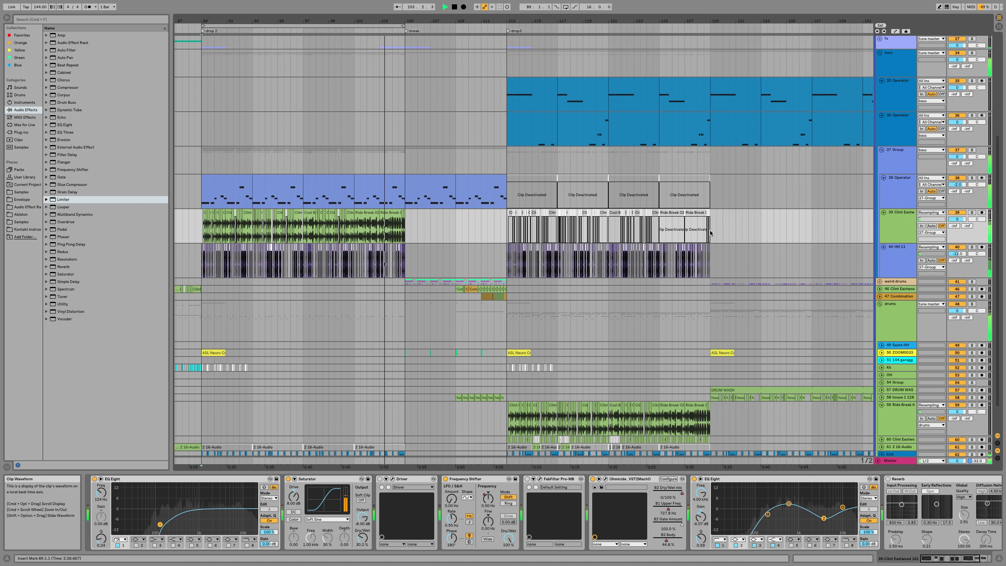
left_click_drag(717, 221, 491, 230)
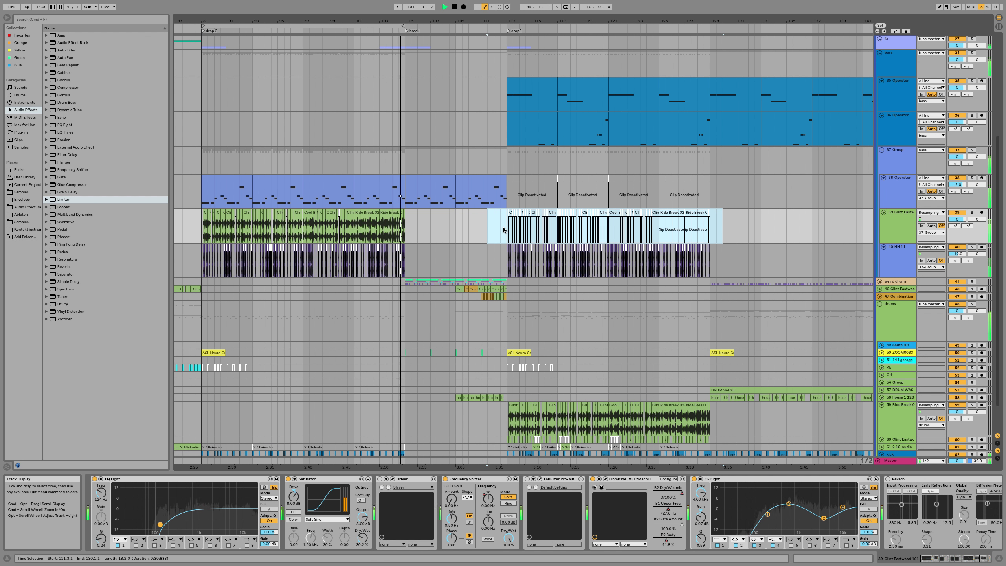
key("Delete")
scroll(258, 208, "left", 5)
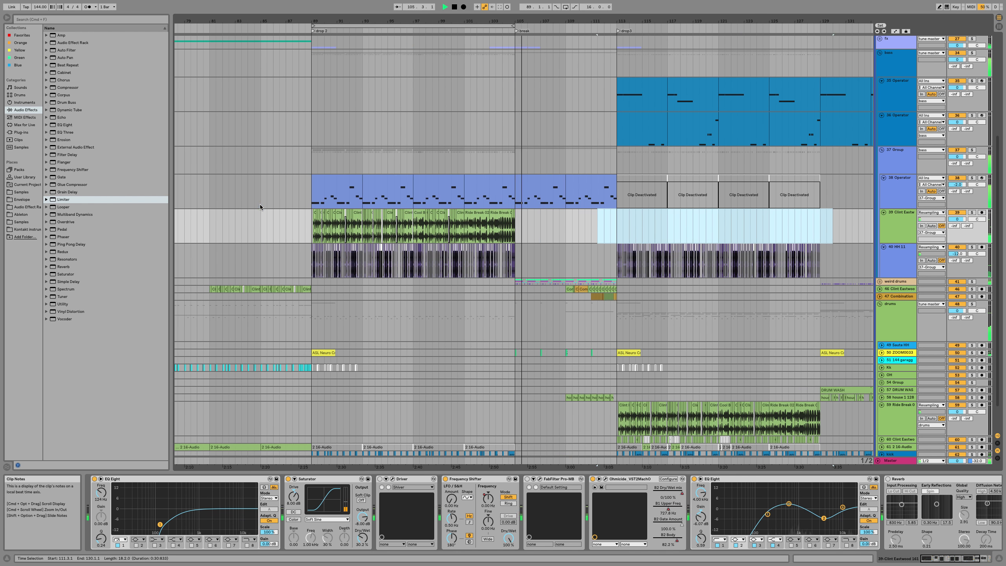
Step: Open the Clint Eastwood track's Ohmicide plug-in, restart playback from drop 2 and move the plug-in window clear of the clips
left_click(309, 217)
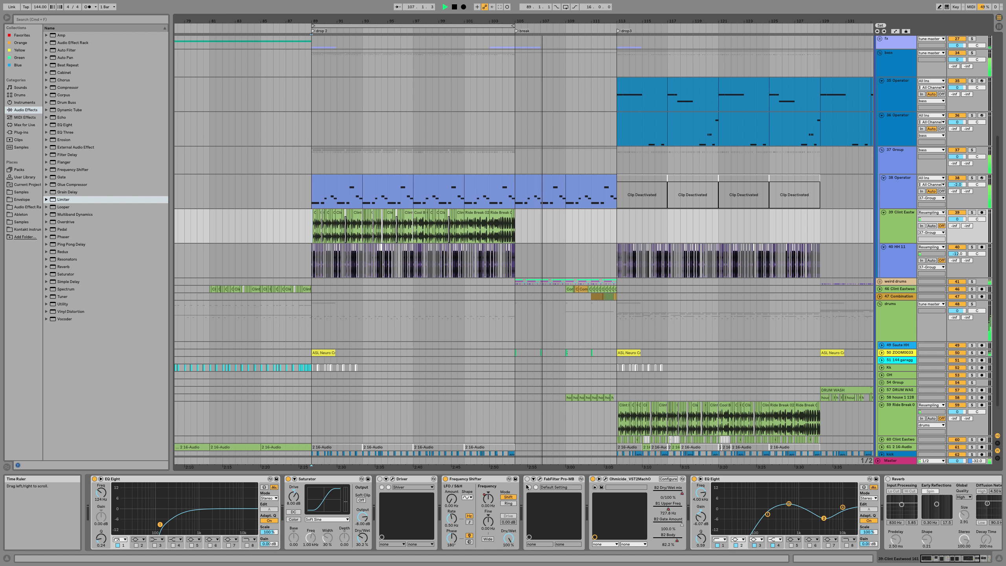
left_click(594, 486)
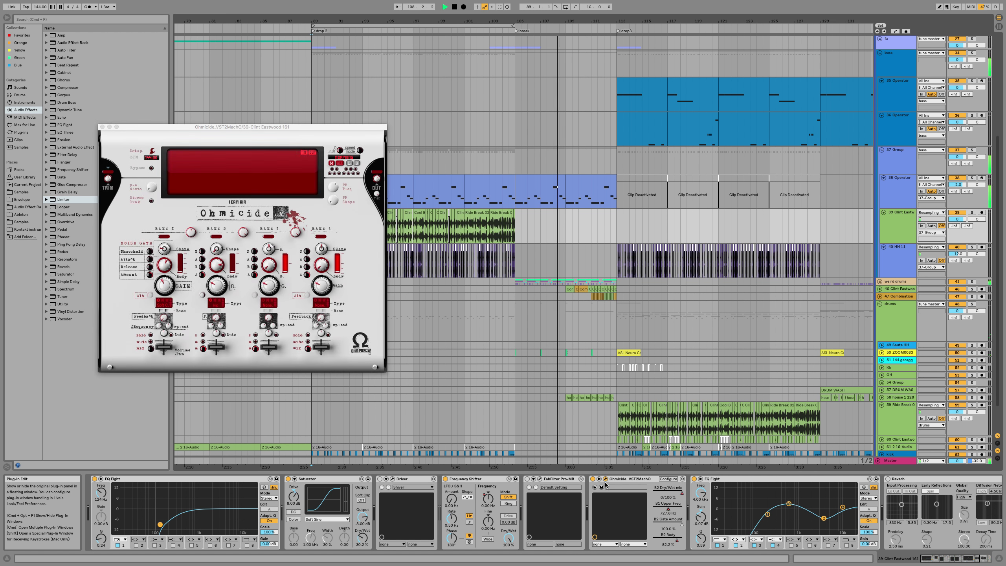
key("space")
key("space")
left_click_drag(349, 127, 301, 125)
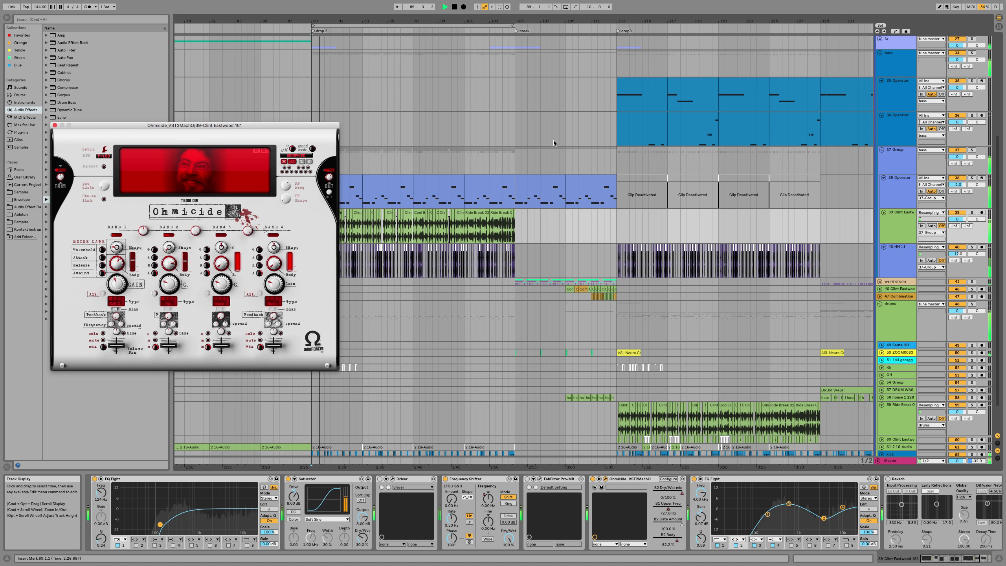
scroll(551, 141, "right", 5)
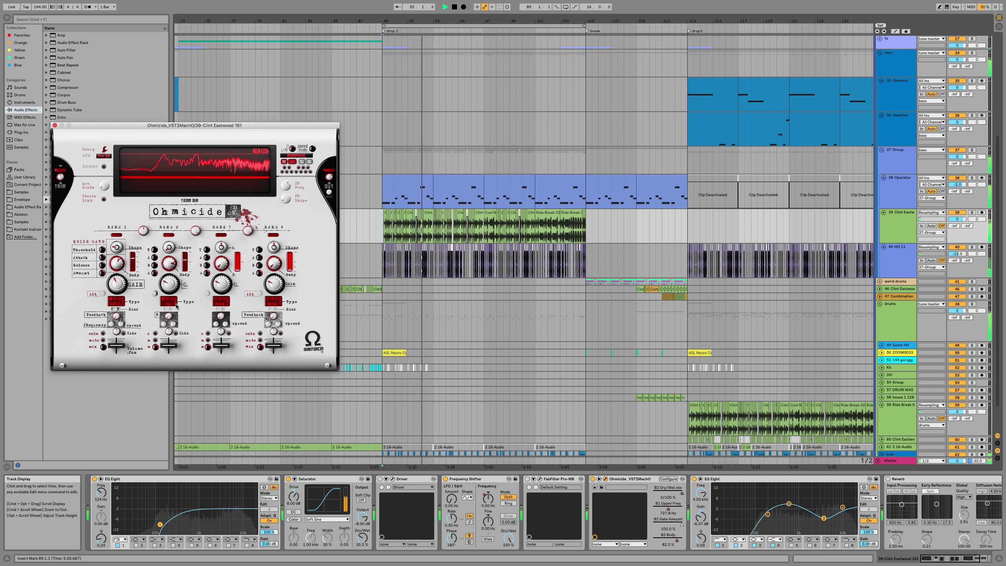
Step: Audition alternative distortion types on Ohmicide's second band while replaying from drop 2, selecting Crest from the Standard types
key("space")
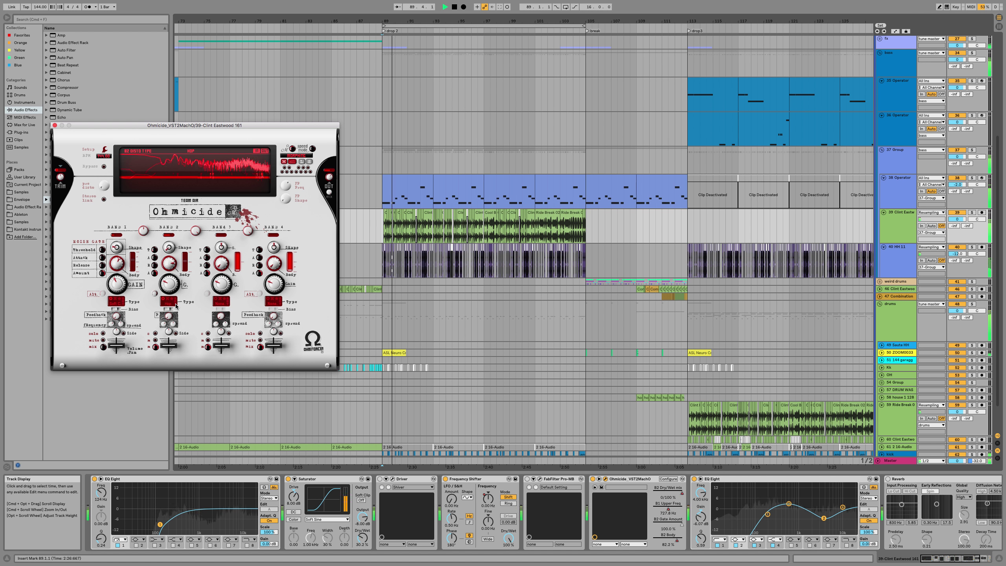
left_click(168, 301)
key("space")
key("space")
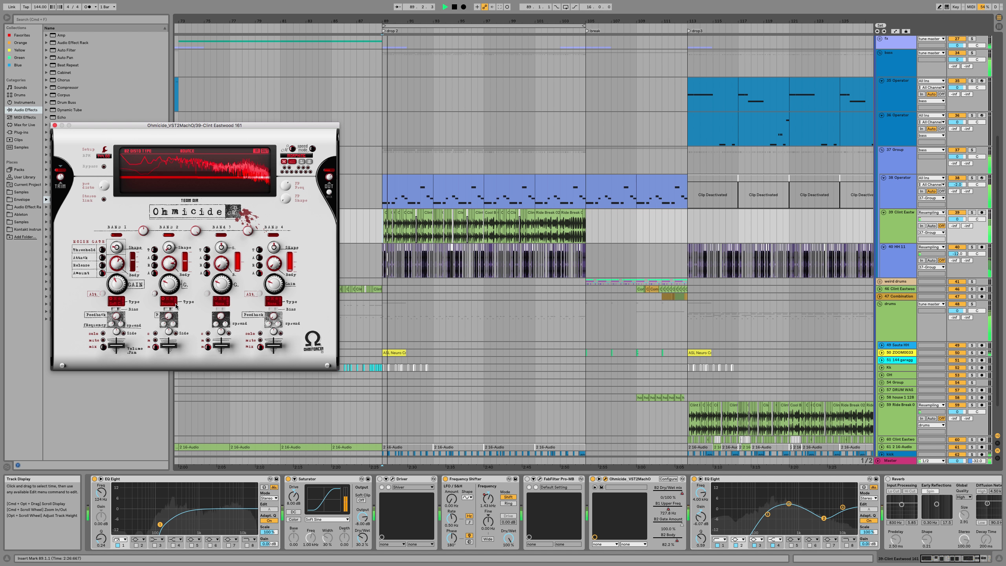
left_click(175, 306)
right_click(168, 305)
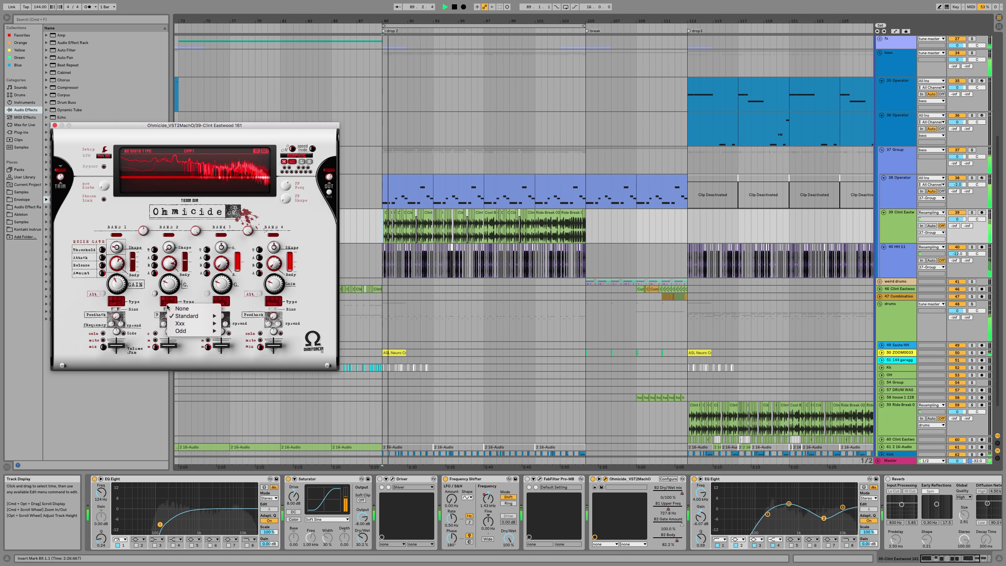
mouse_move(192, 319)
left_click(235, 319)
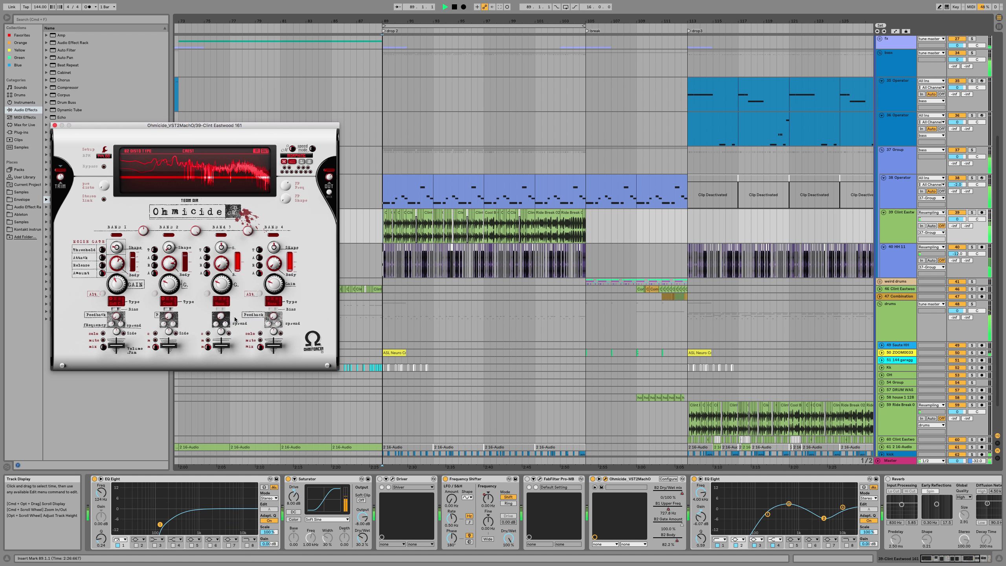
Step: Set Ohmicide's second-band distortion type to Porridge from the Standard types and restart playback from drop 2
right_click(168, 304)
mouse_move(196, 315)
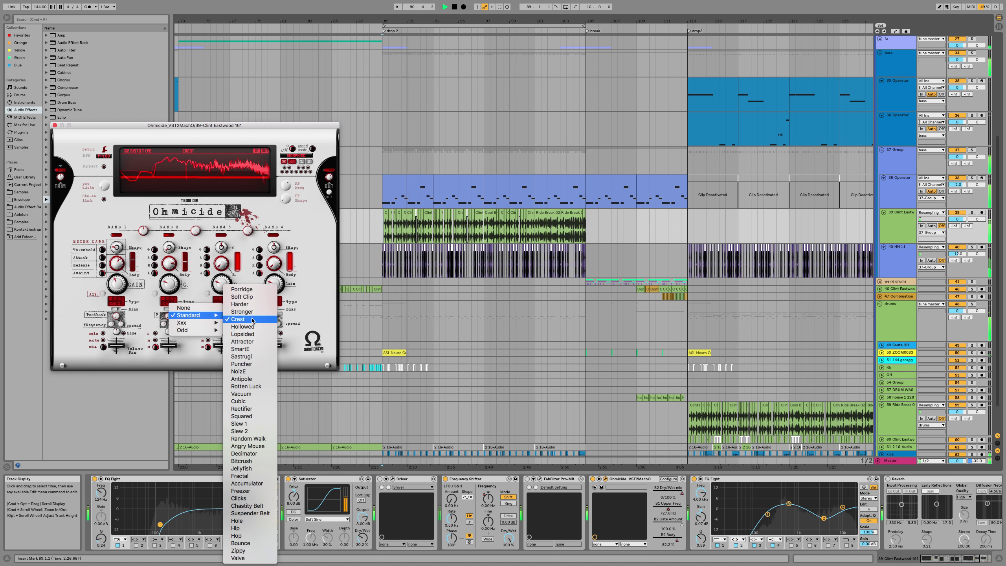
left_click(252, 297)
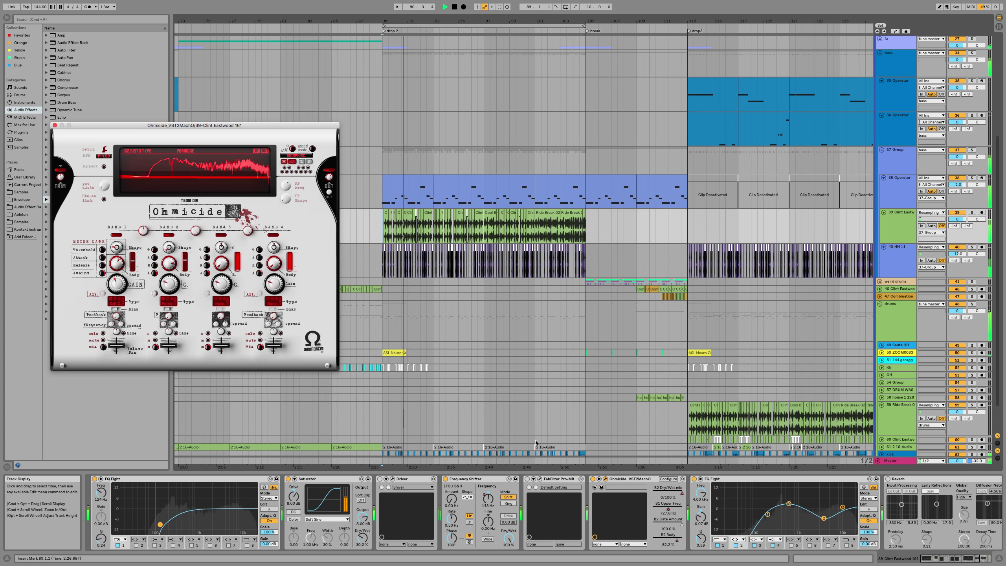
left_click(600, 487)
key("space")
key("space")
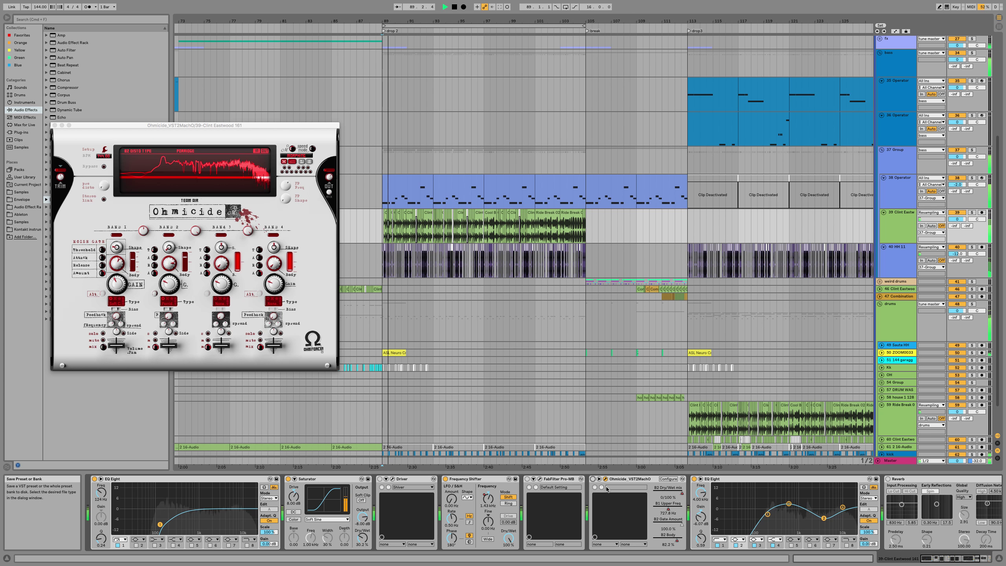
Step: Toggle the Driver device in the Clint Eastwood track's chain and replay from drop 2 to compare the sound
left_click(379, 478)
key("space")
key("space")
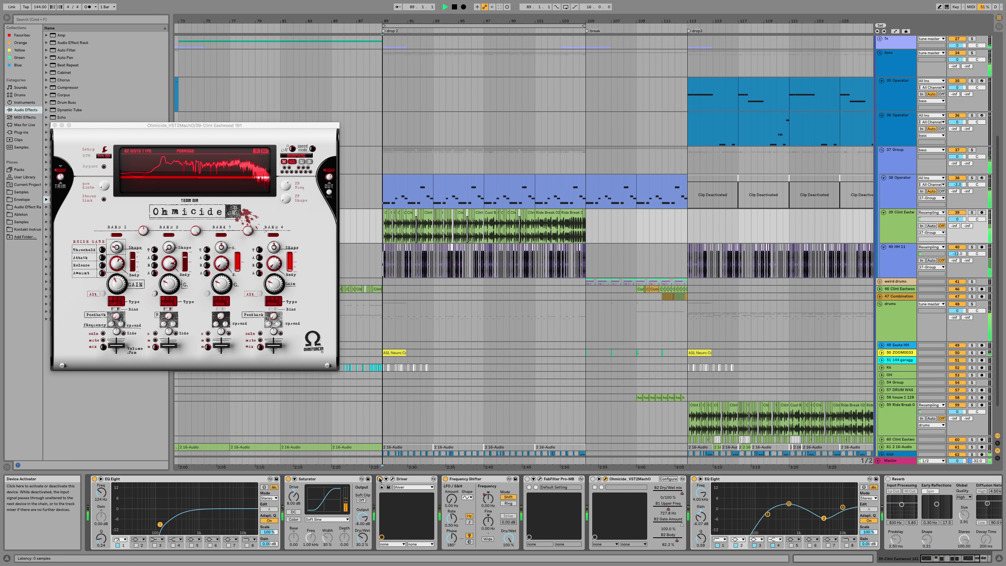